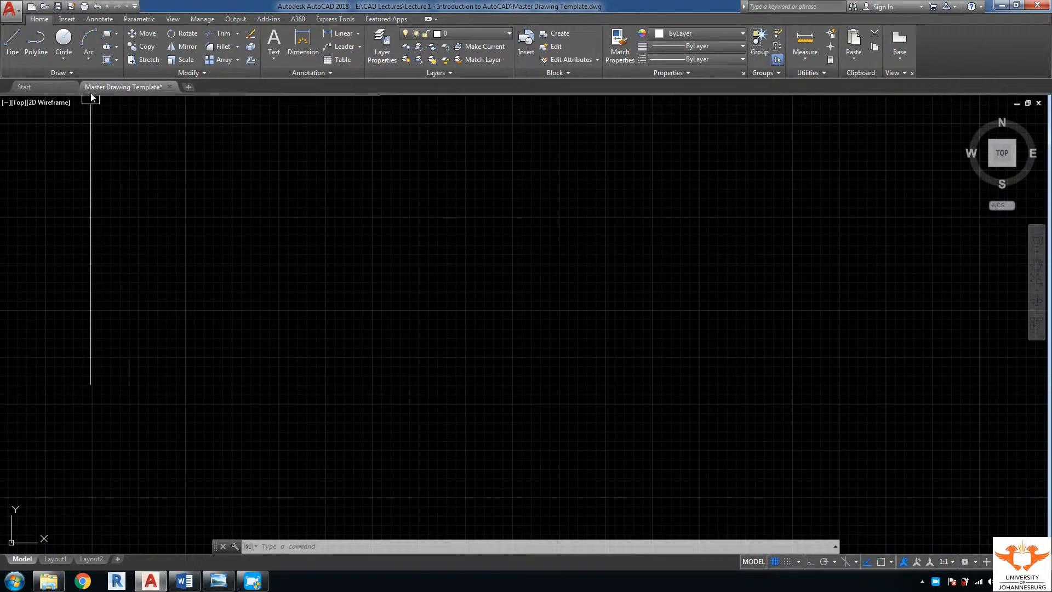
# Step: Open Snap Settings from the status bar and switch Snap On (0.5000 spacing, PolarSnap)
pyautogui.moveTo(159, 90)
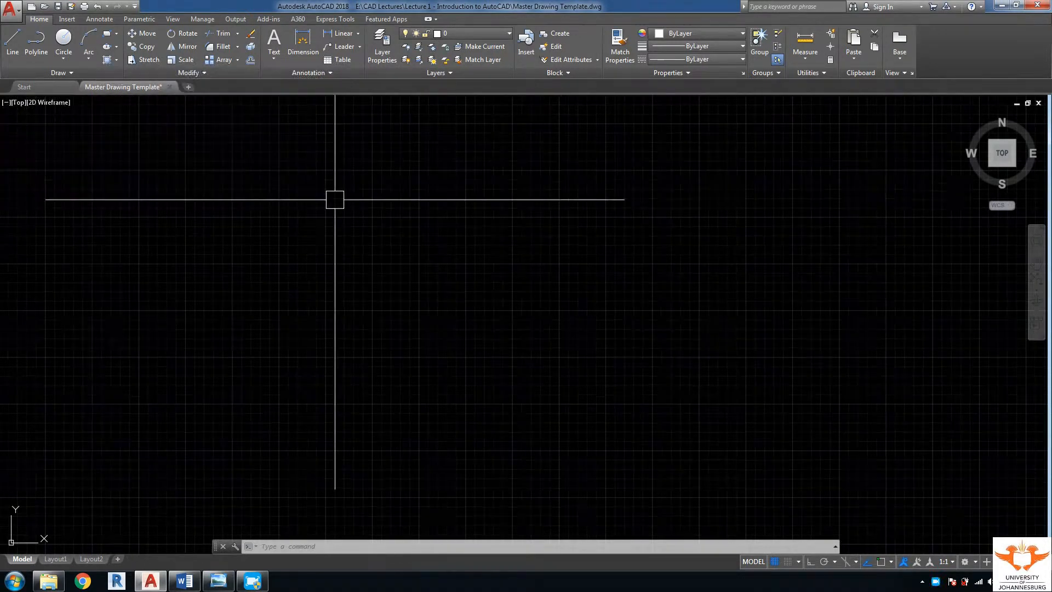
pyautogui.moveTo(453, 240); pyautogui.dragTo(451, 259, button='middle')
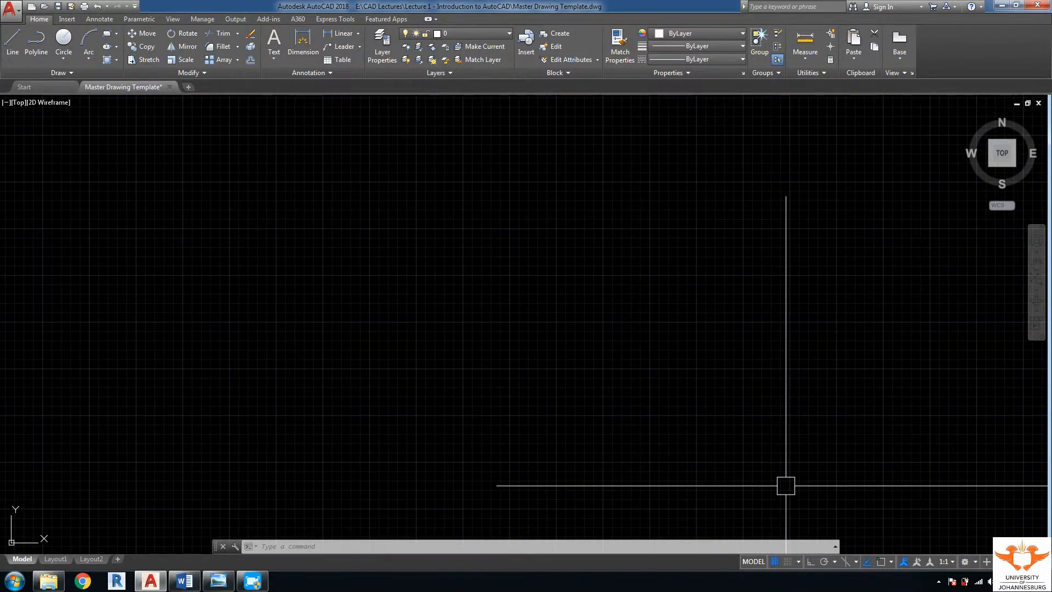
pyautogui.rightClick(787, 563)
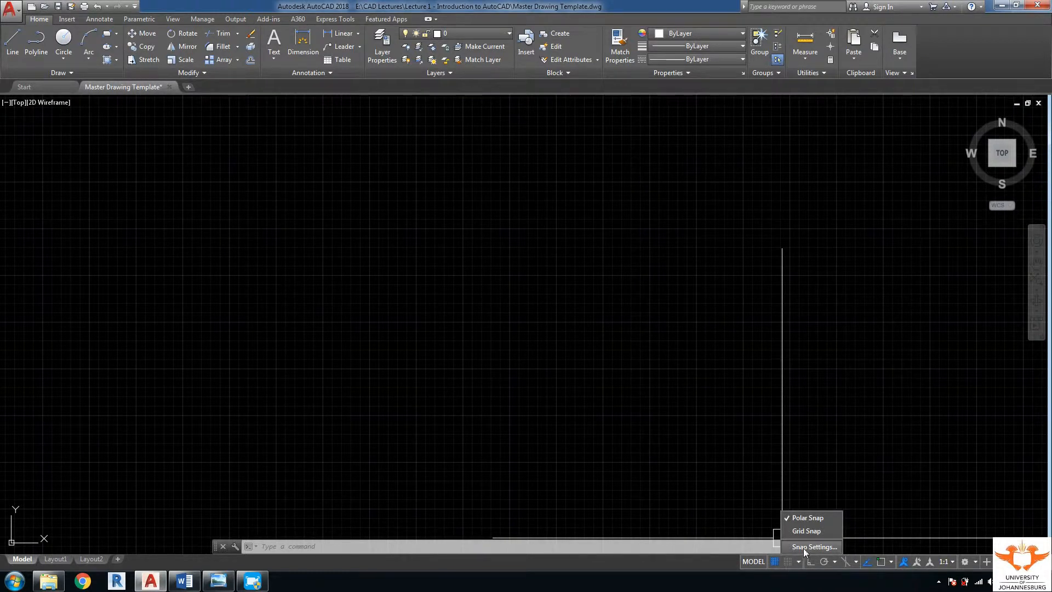
pyautogui.click(804, 547)
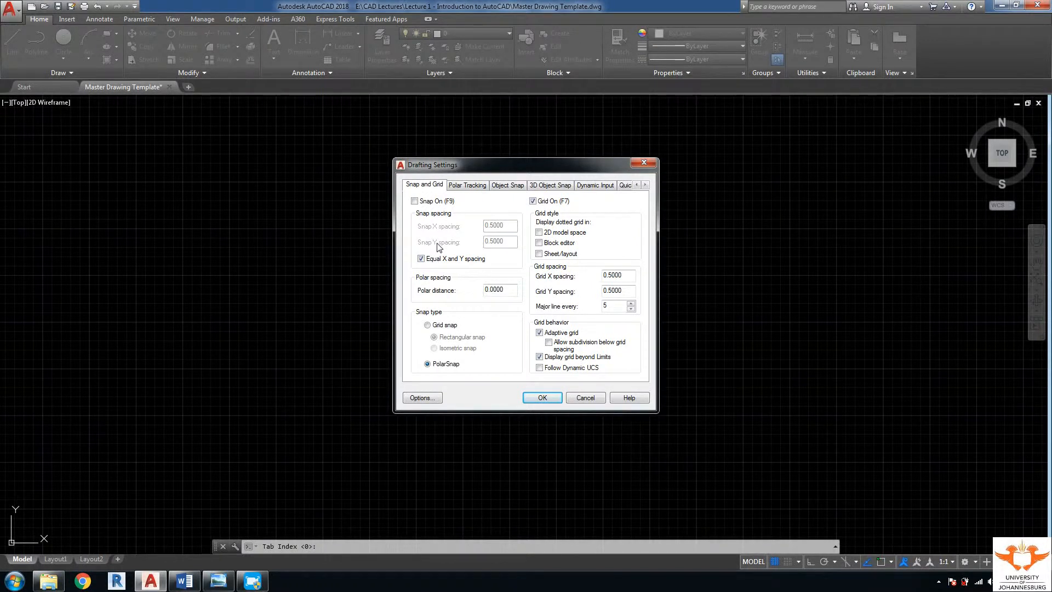
pyautogui.click(507, 185)
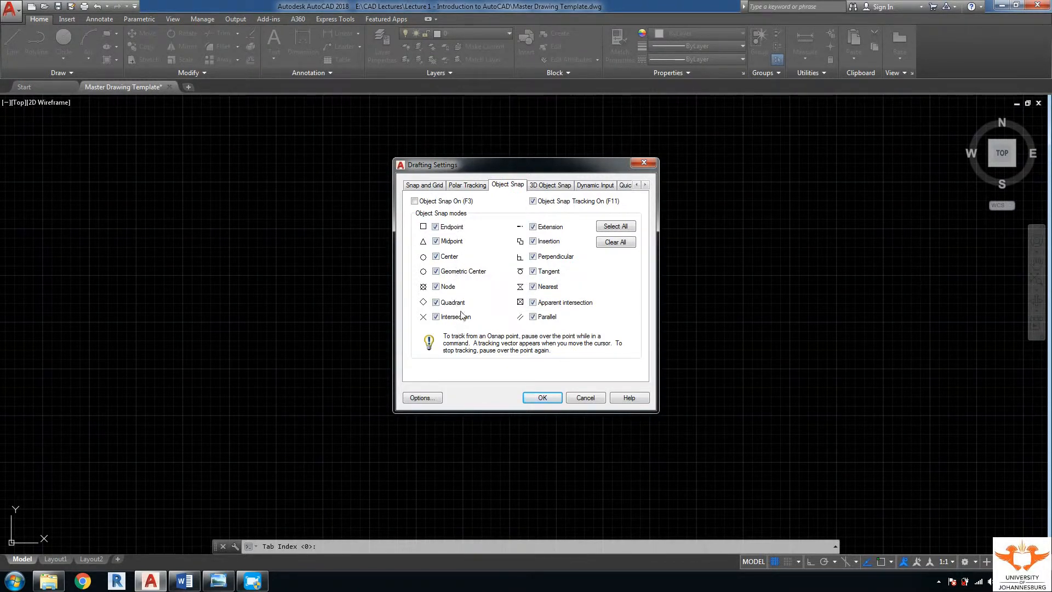
pyautogui.click(432, 186)
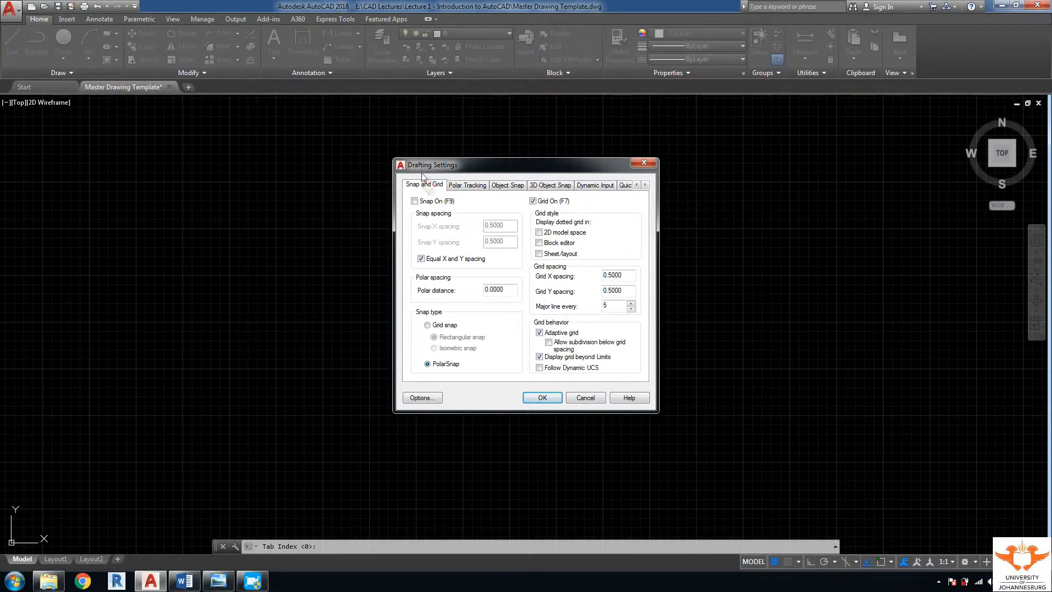
pyautogui.click(415, 202)
# Step: Select all object snap modes and turn Object Snap On (F3)
pyautogui.click(481, 186)
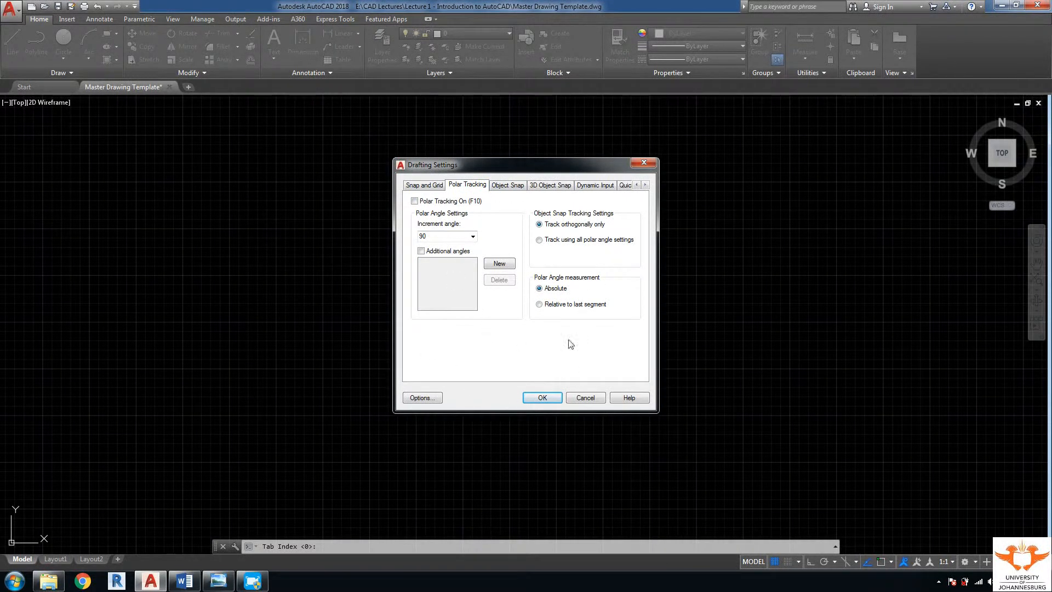
pyautogui.click(508, 187)
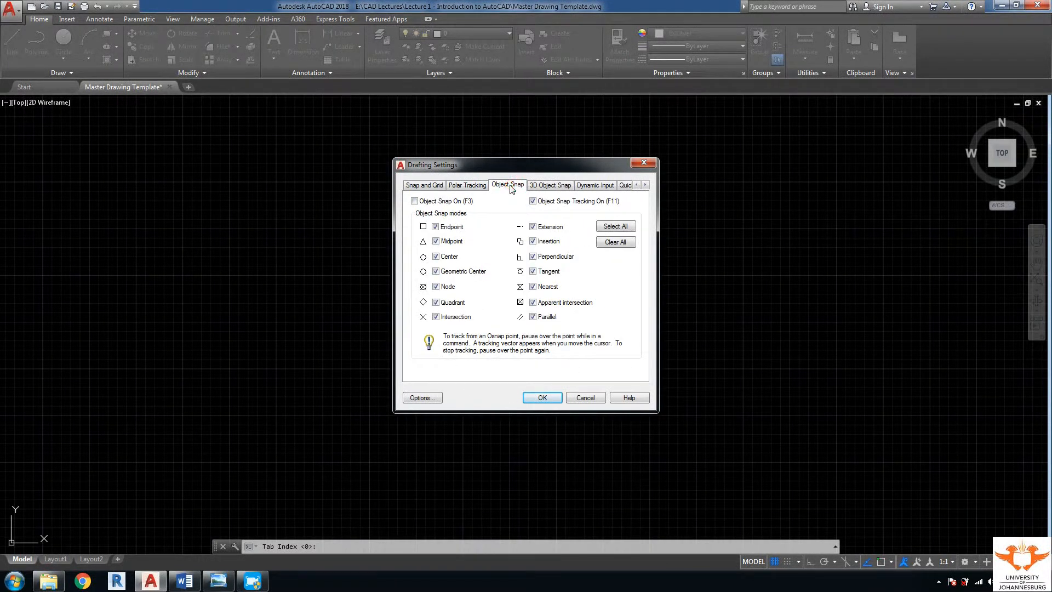
pyautogui.click(613, 226)
pyautogui.click(415, 201)
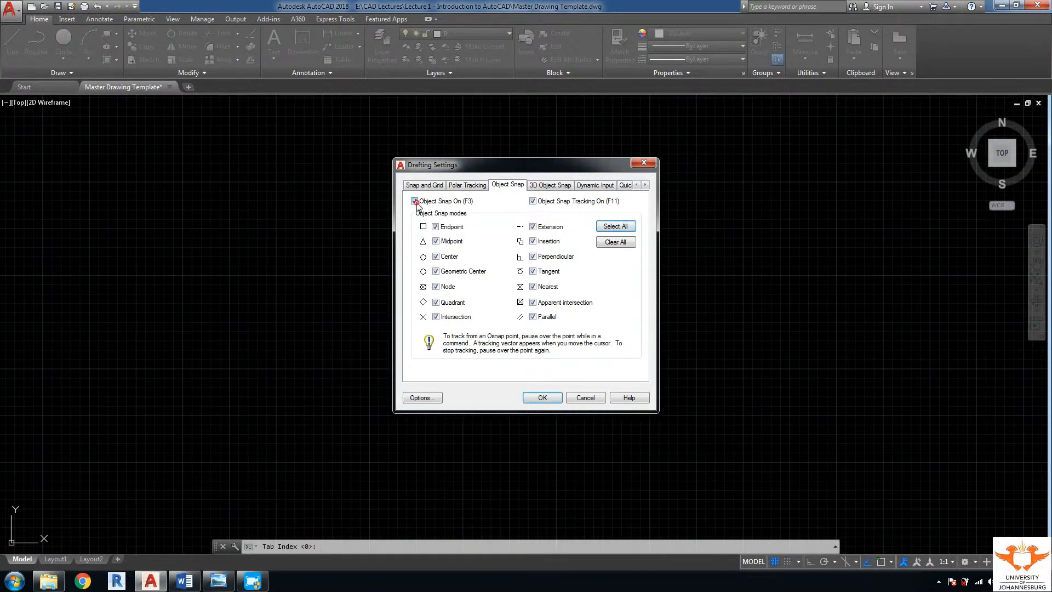
# Step: Browse 3D Object Snap, Dynamic Input and Quick Properties to the Selection Cycling page
pyautogui.click(558, 186)
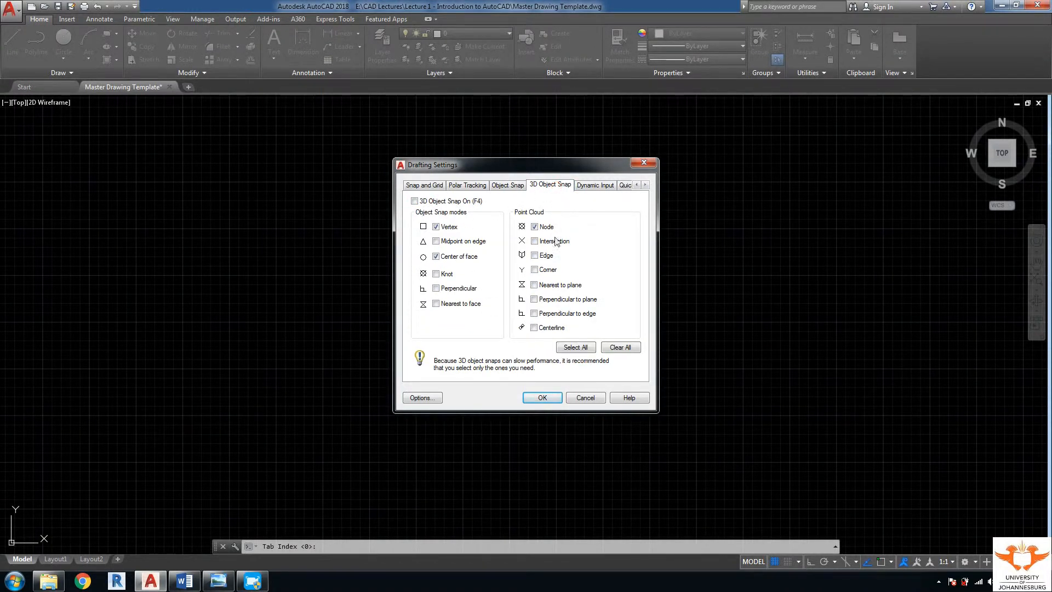
pyautogui.click(596, 189)
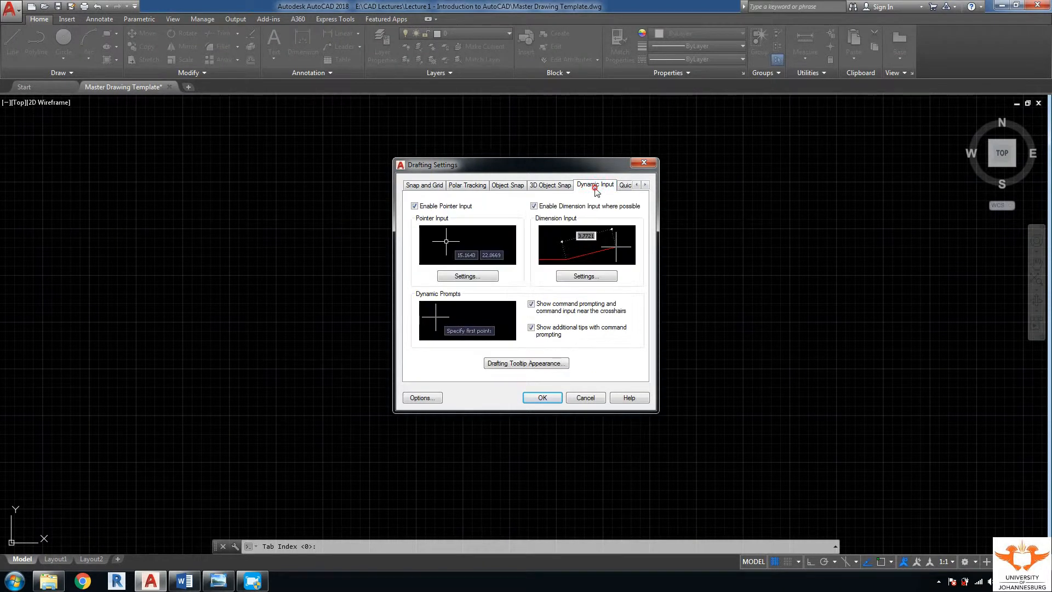
pyautogui.click(626, 187)
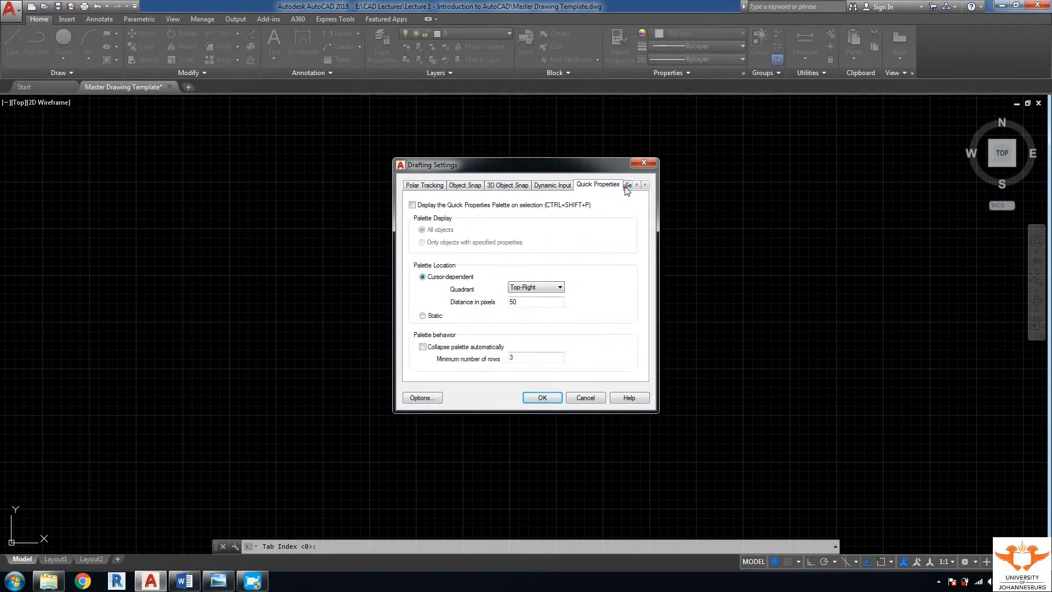
pyautogui.click(625, 186)
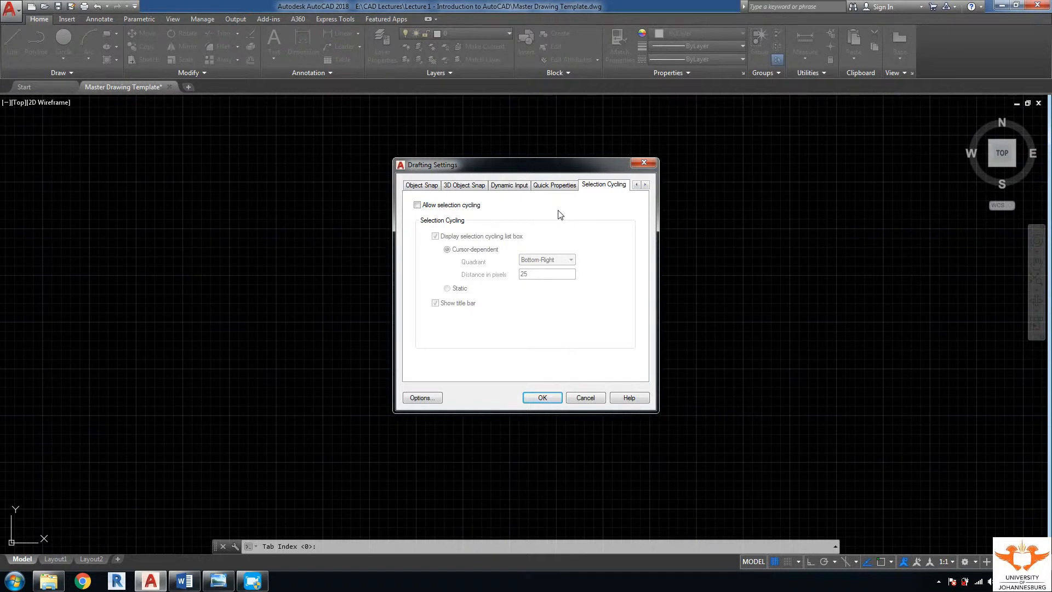
# Step: Open Options from Drafting Settings and view the Files, then Display page (Dark scheme, crosshair 55)
pyautogui.click(421, 397)
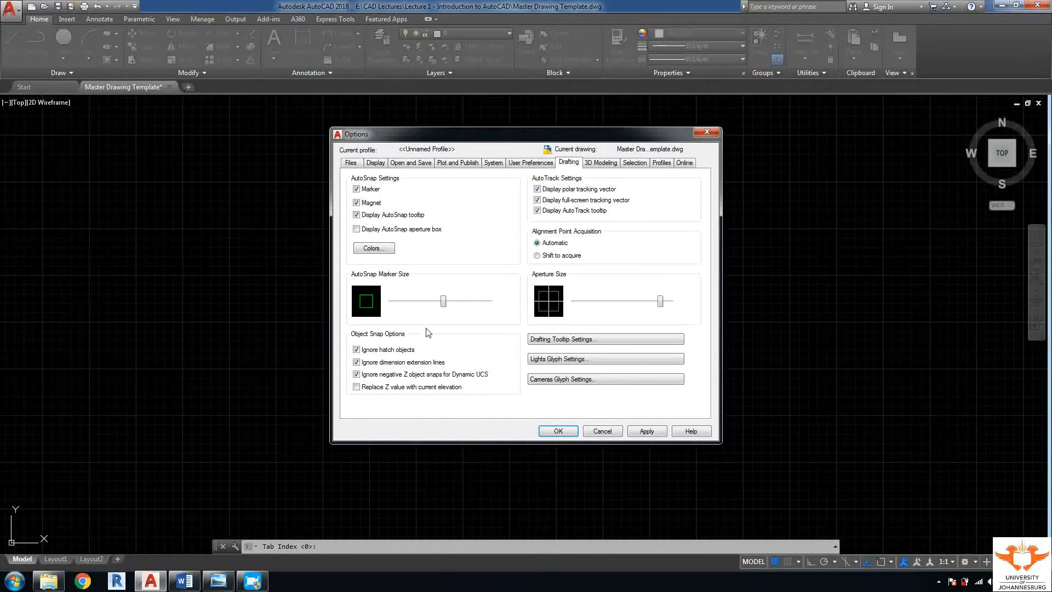
pyautogui.click(351, 163)
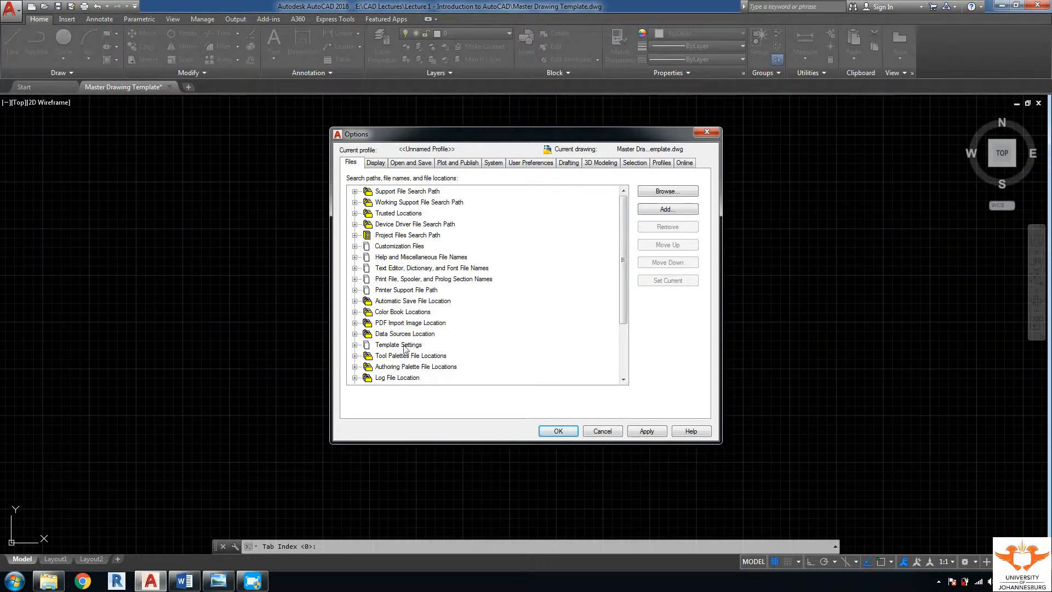
pyautogui.click(377, 163)
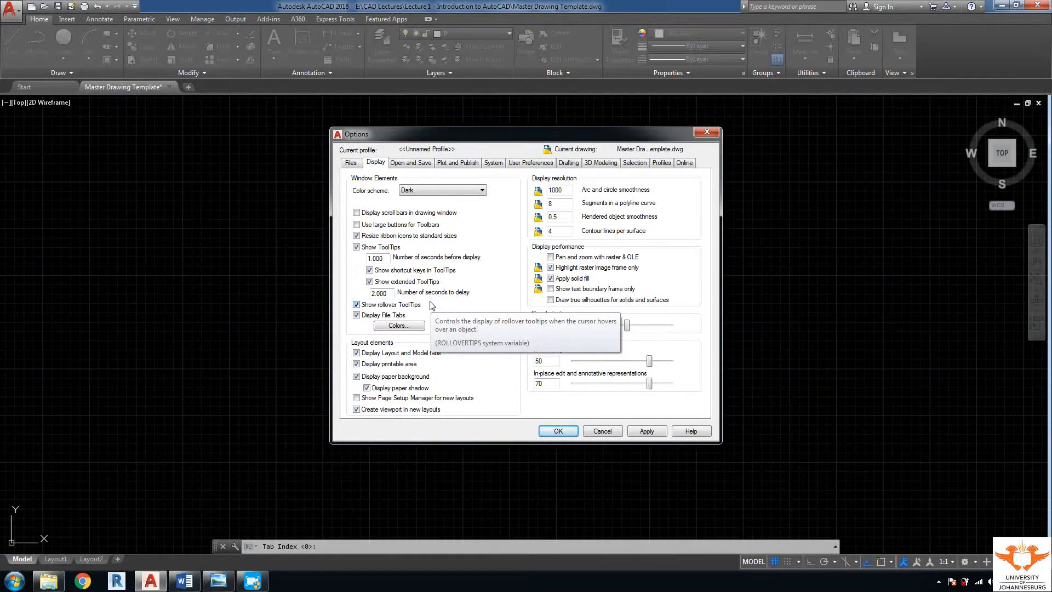
pyautogui.click(399, 326)
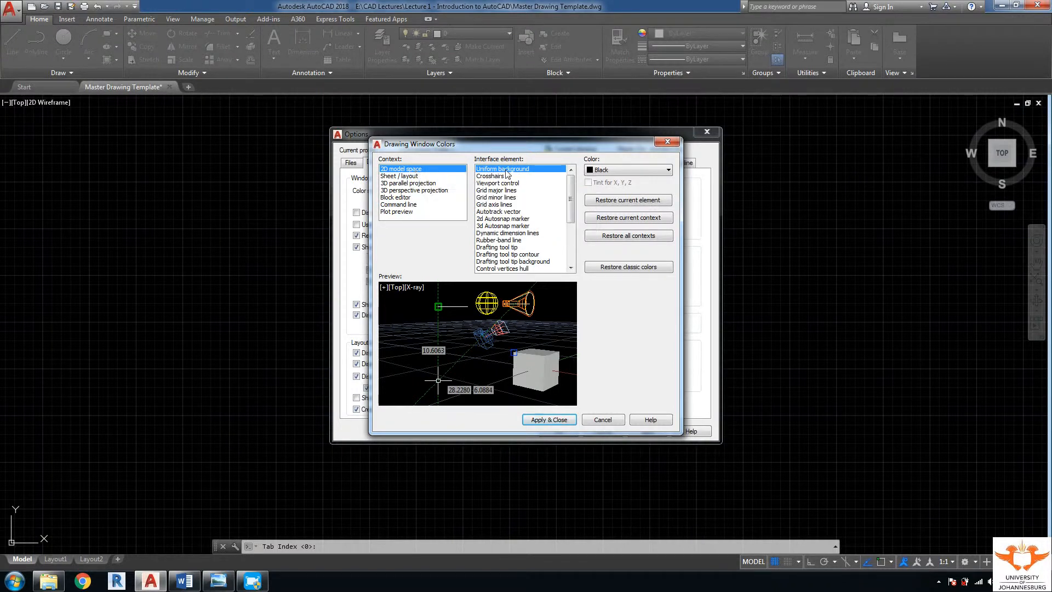
pyautogui.click(630, 170)
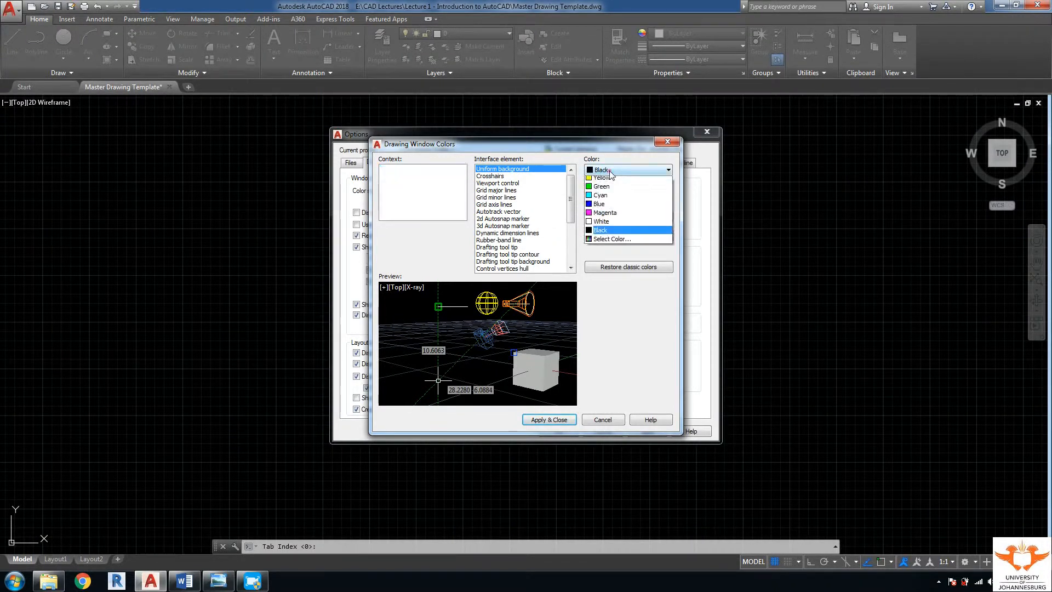
pyautogui.click(617, 246)
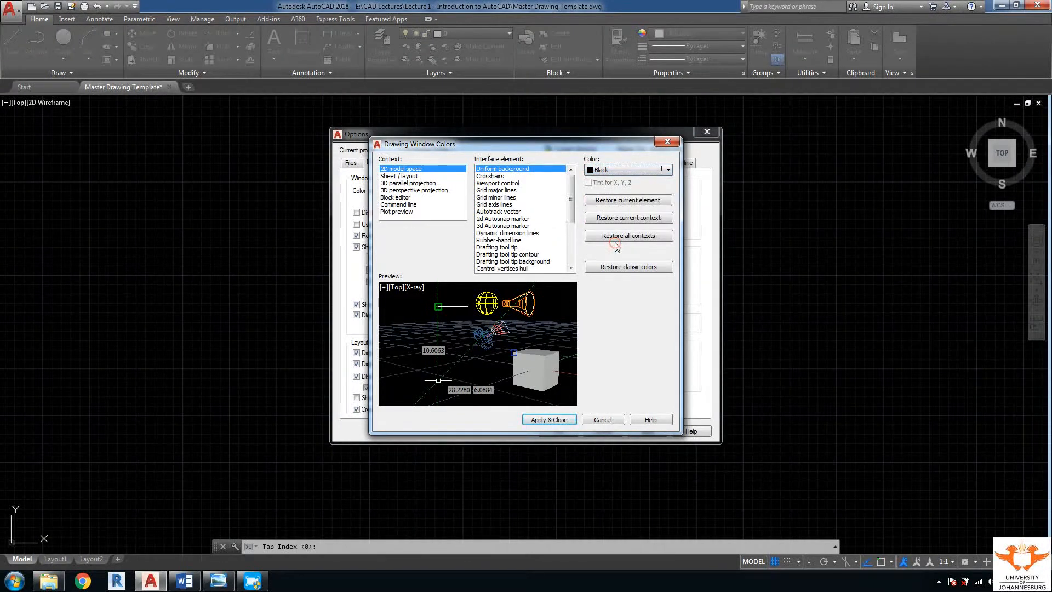
pyautogui.click(560, 420)
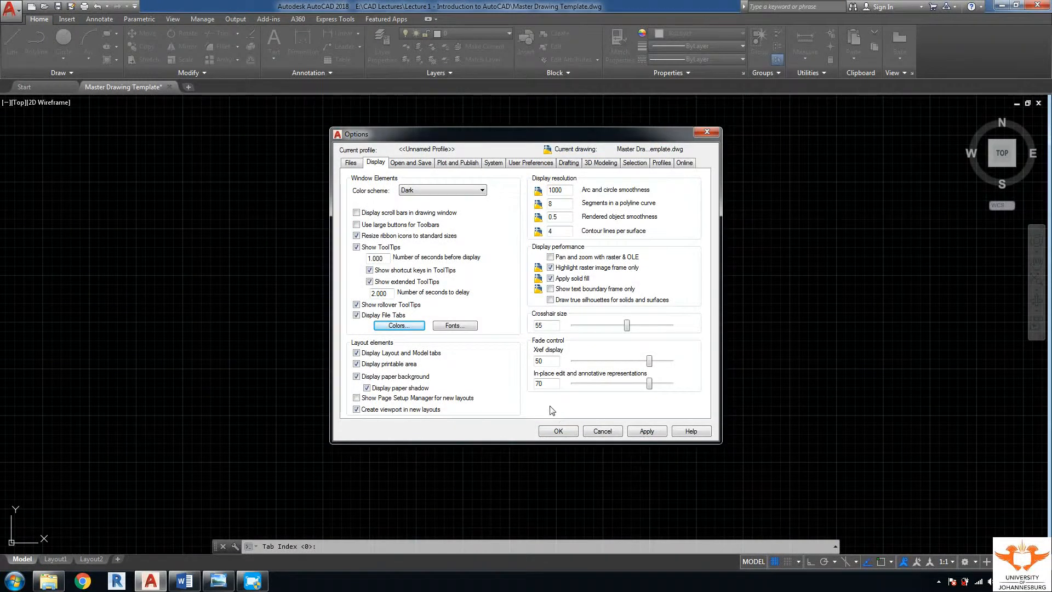
# Step: Set the crosshair size to 55 and view the Open and Save page
pyautogui.doubleClick(548, 326)
pyautogui.write('55')
pyautogui.click(419, 166)
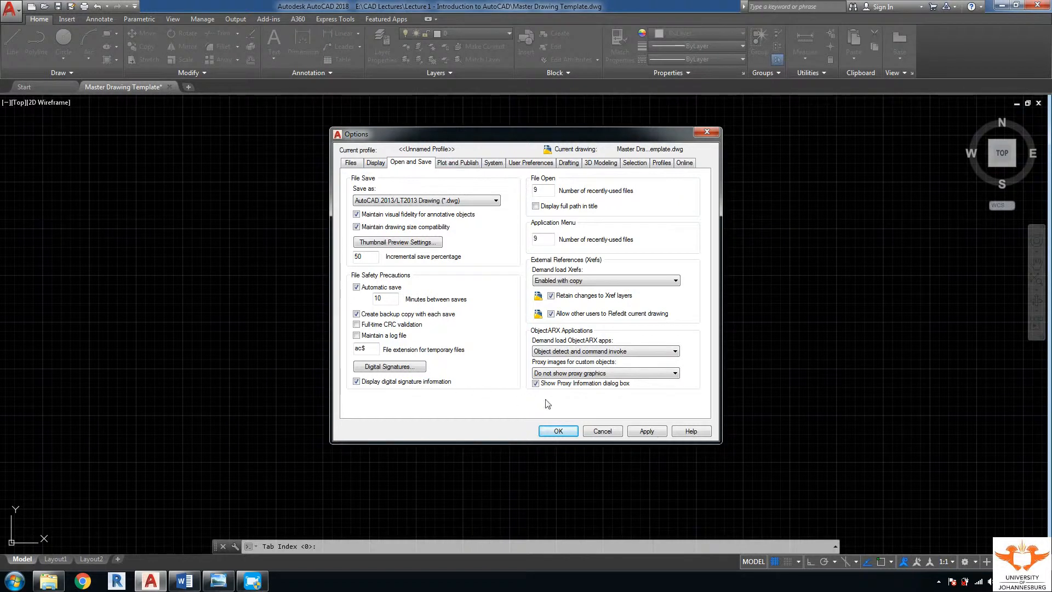
# Step: Review the Plot and Publish, System, User Preferences and Drafting pages
pyautogui.click(455, 164)
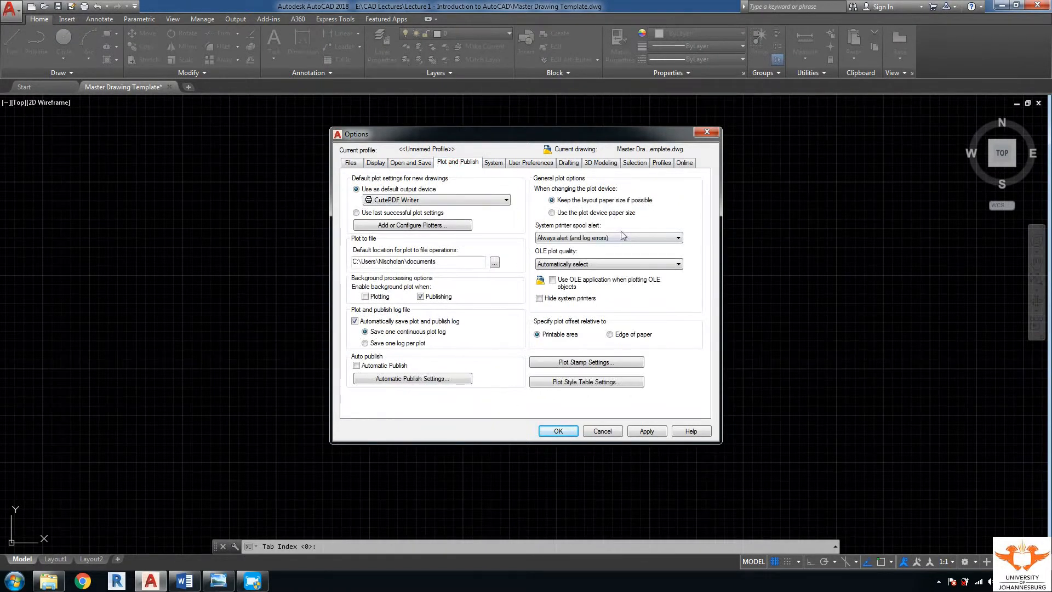
pyautogui.click(494, 163)
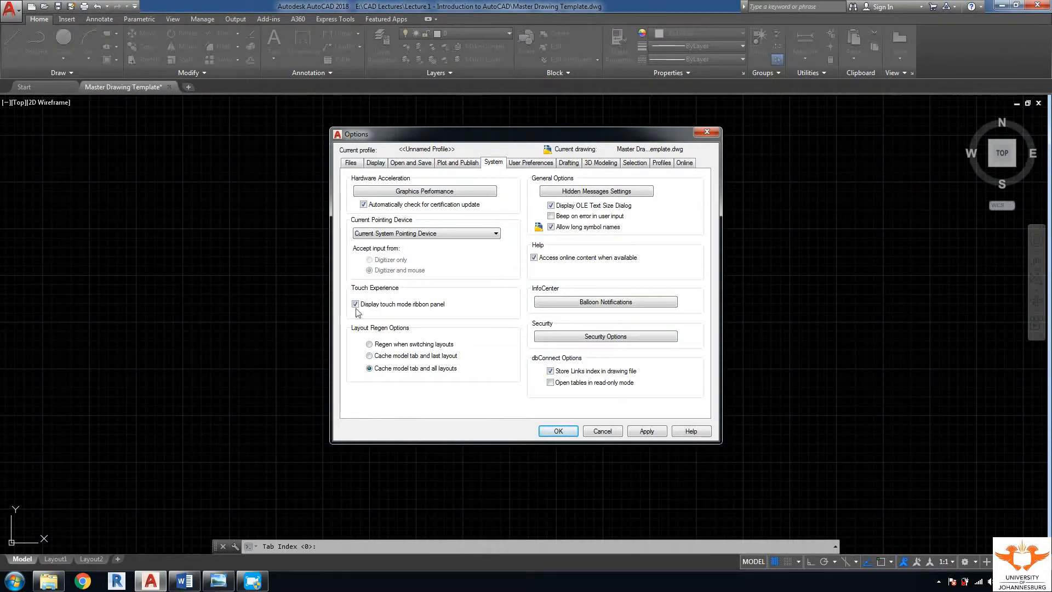
pyautogui.click(543, 165)
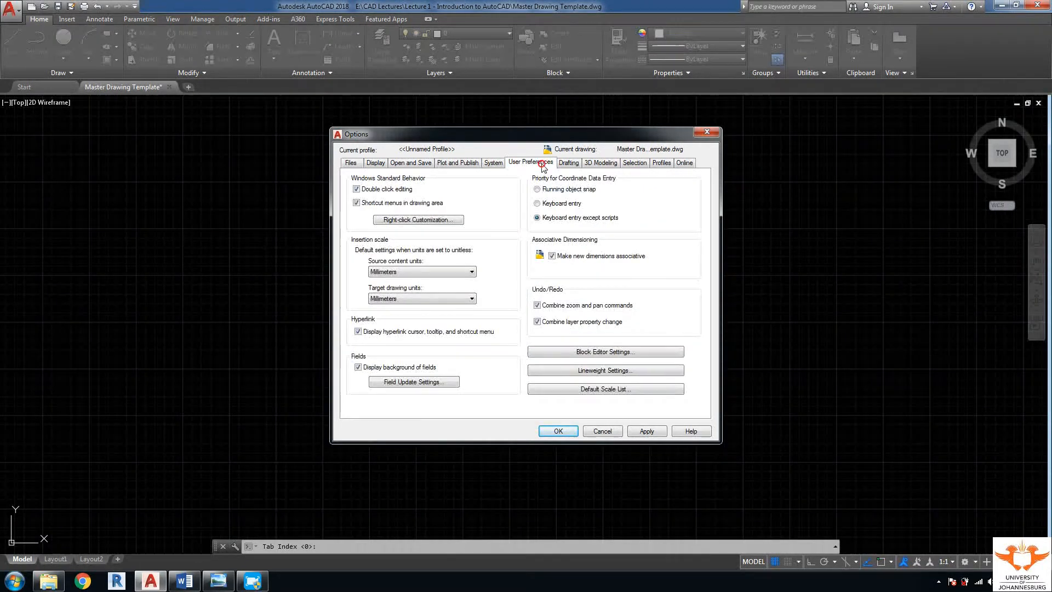
pyautogui.click(568, 163)
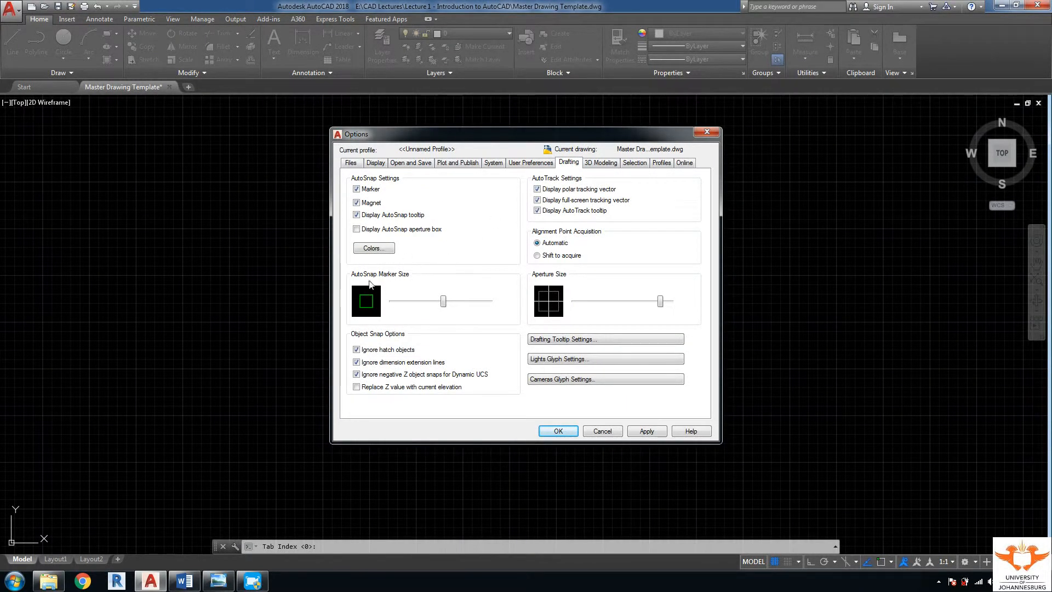
# Step: Make the AutoSnap marker and the pickbox slightly larger
pyautogui.click(442, 300)
pyautogui.moveTo(442, 301); pyautogui.dragTo(449, 301)
pyautogui.click(602, 163)
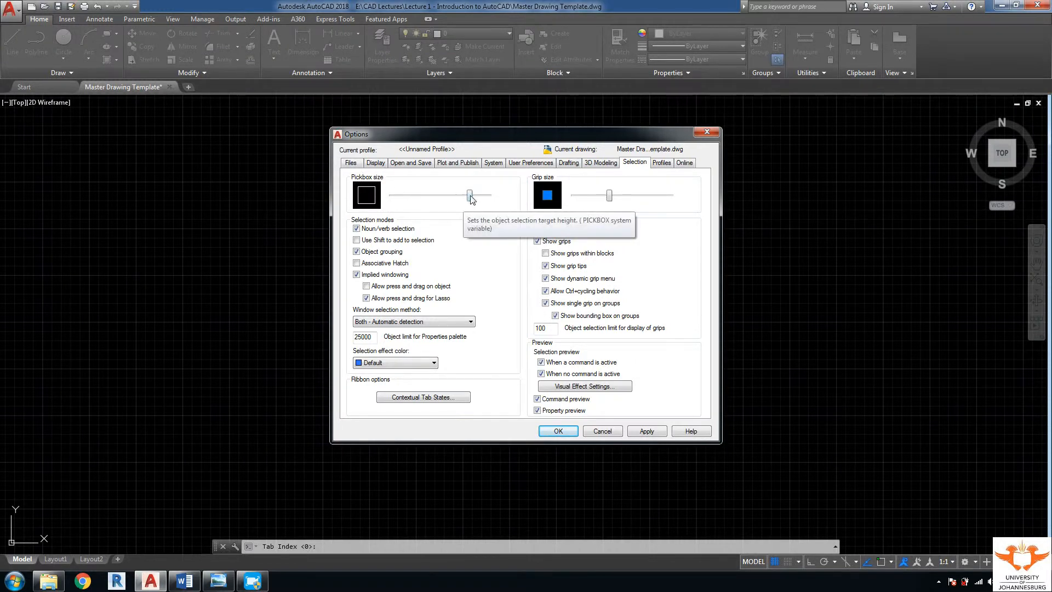
pyautogui.moveTo(471, 195); pyautogui.dragTo(475, 198)
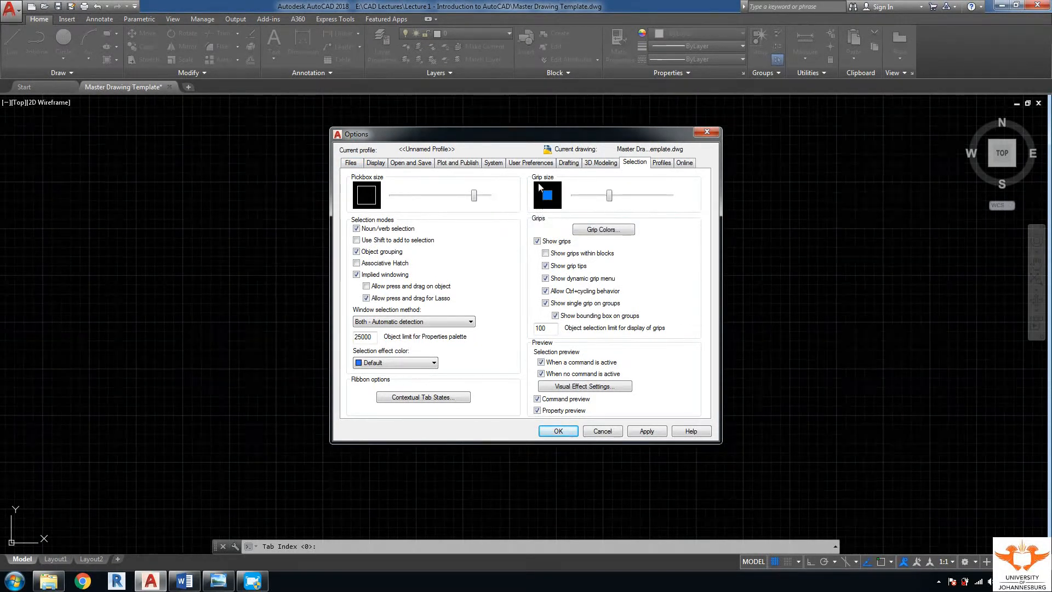
# Step: View the Profiles and Online pages, then apply the options and close with OK
pyautogui.click(662, 163)
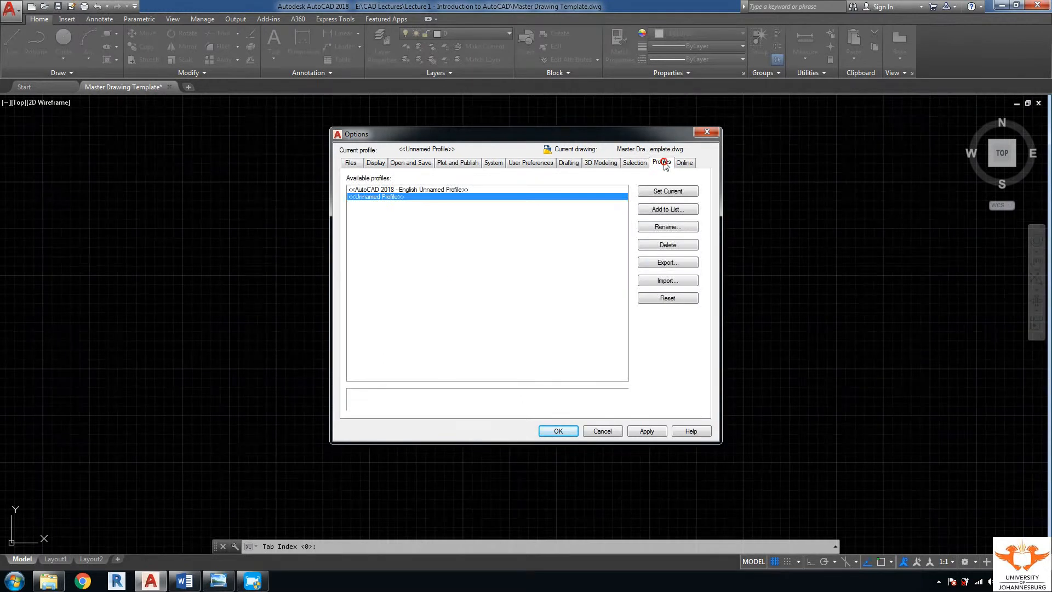
pyautogui.click(683, 163)
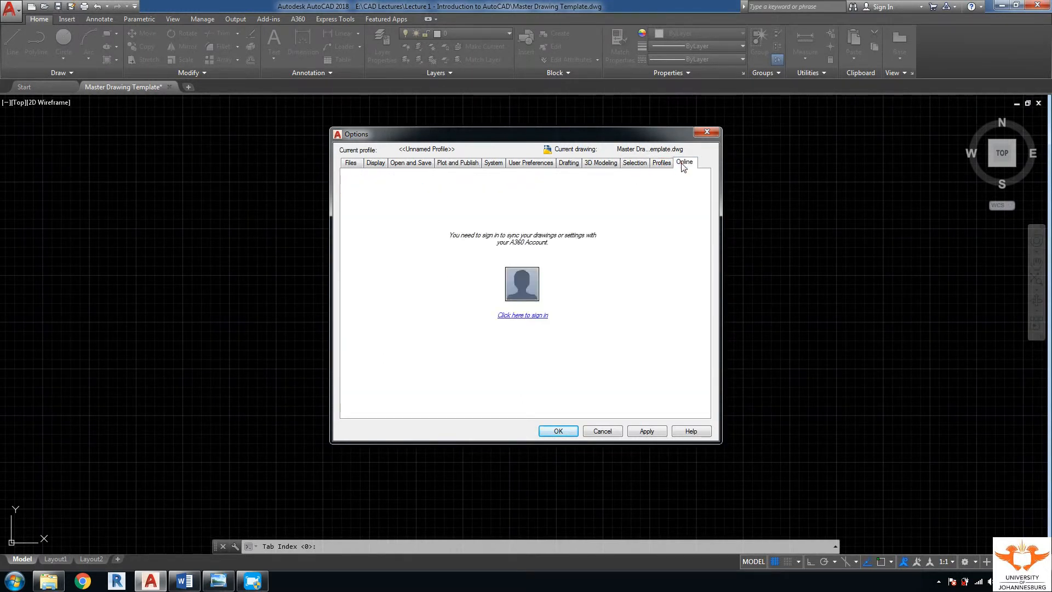
pyautogui.click(643, 433)
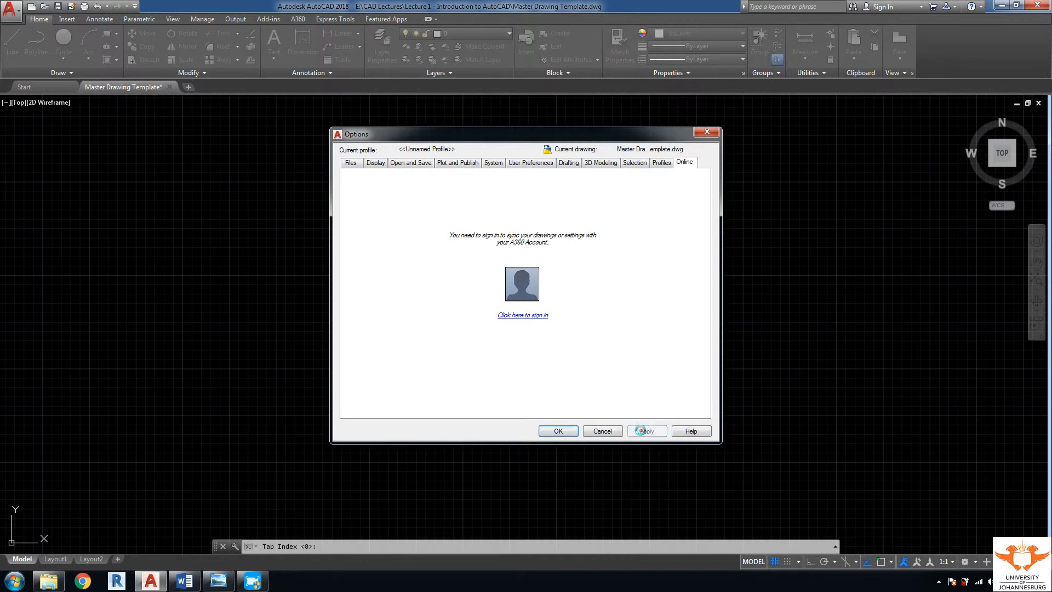
pyautogui.click(559, 431)
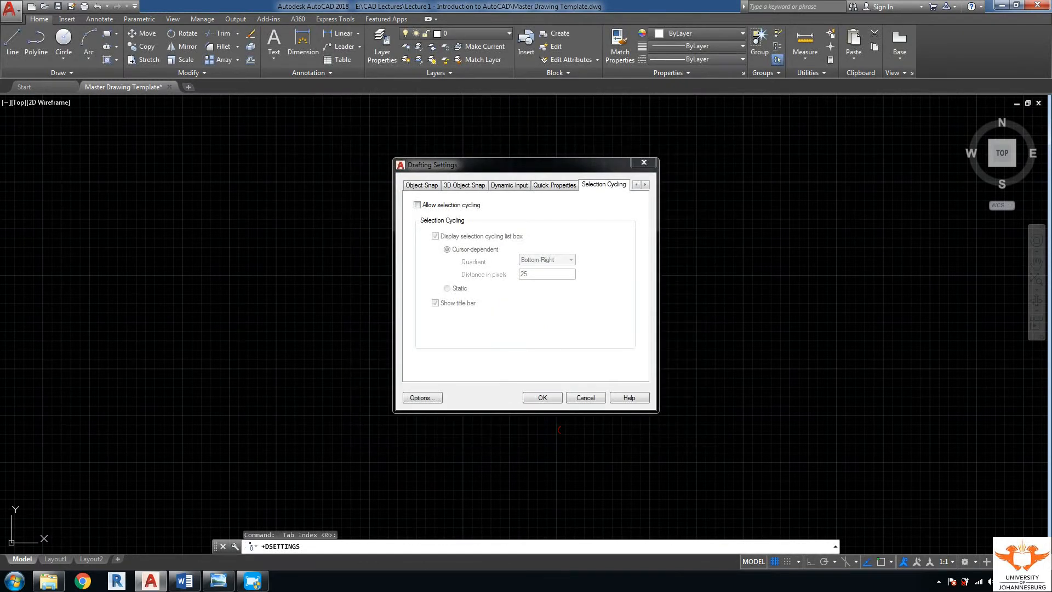
# Step: Close Drafting Settings with OK, reopen Options via OP, then close it with the X button
pyautogui.click(554, 401)
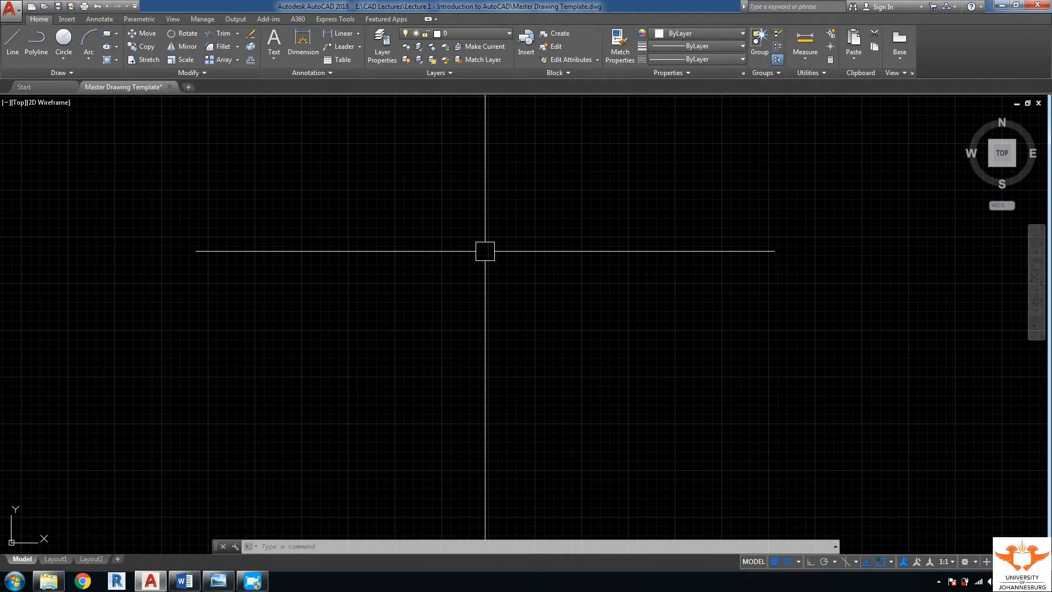
pyautogui.write('op')
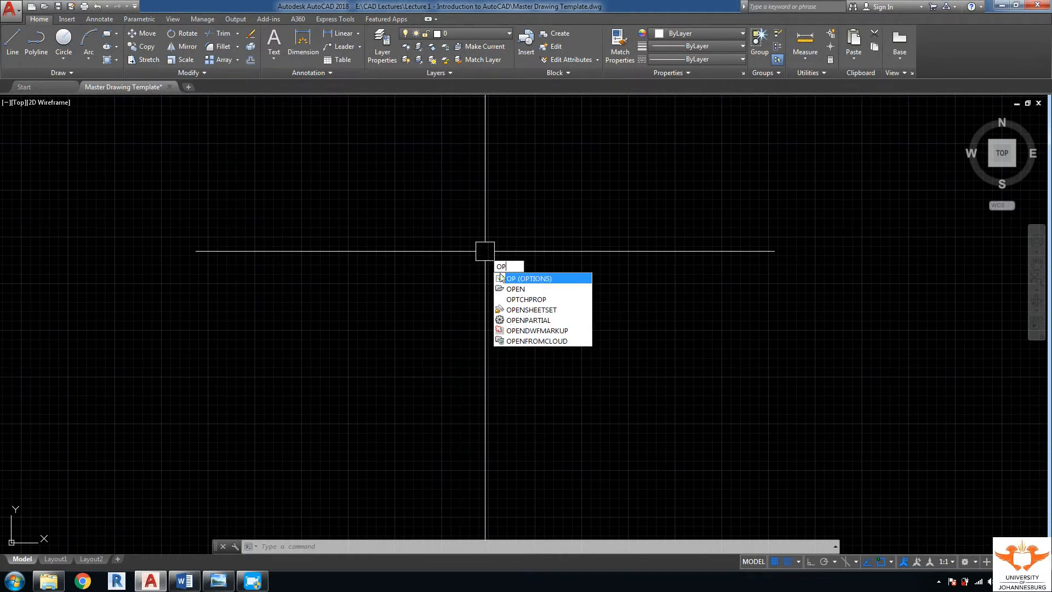
pyautogui.click(521, 279)
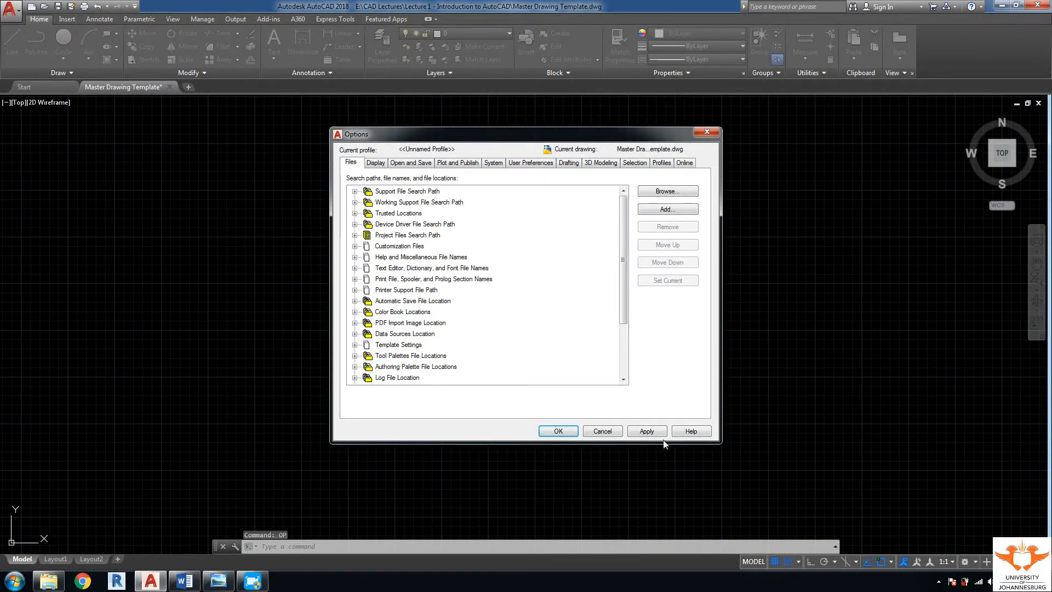
pyautogui.click(707, 132)
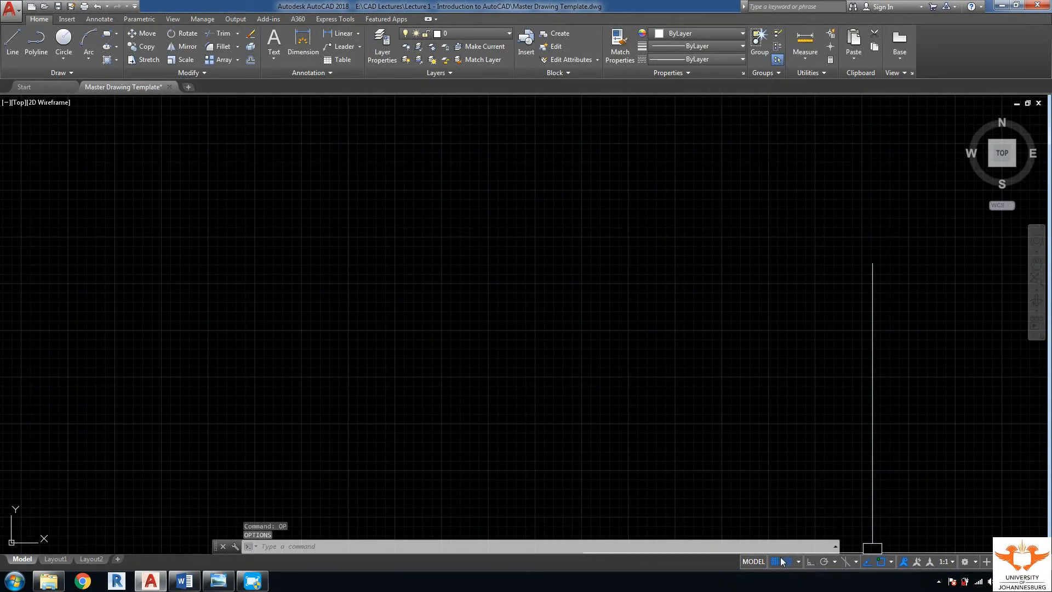
# Step: Reopen Snap Settings and enable every object snap mode with Select All
pyautogui.rightClick(790, 561)
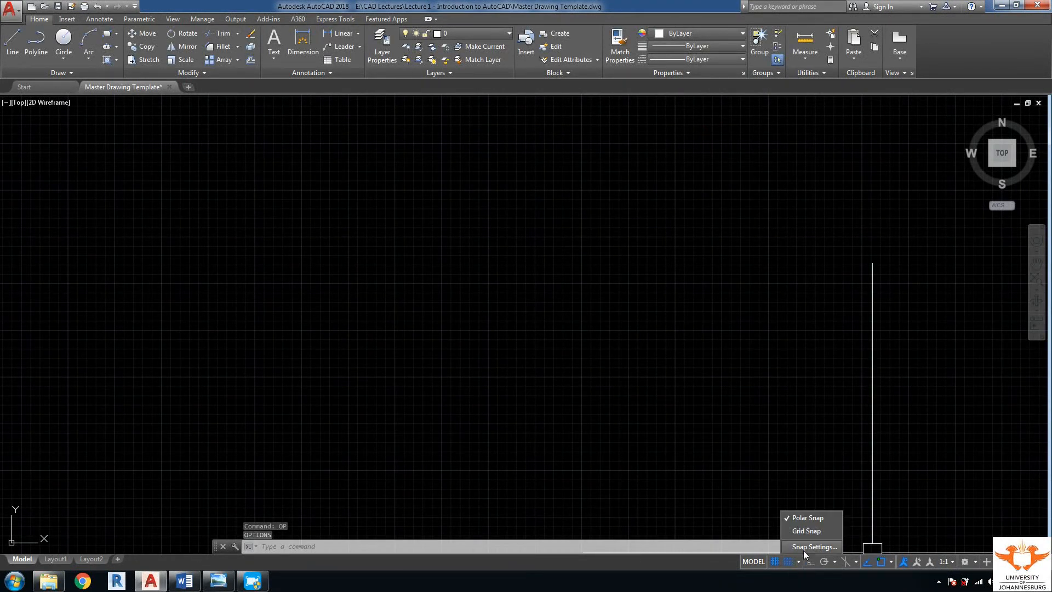
pyautogui.click(803, 550)
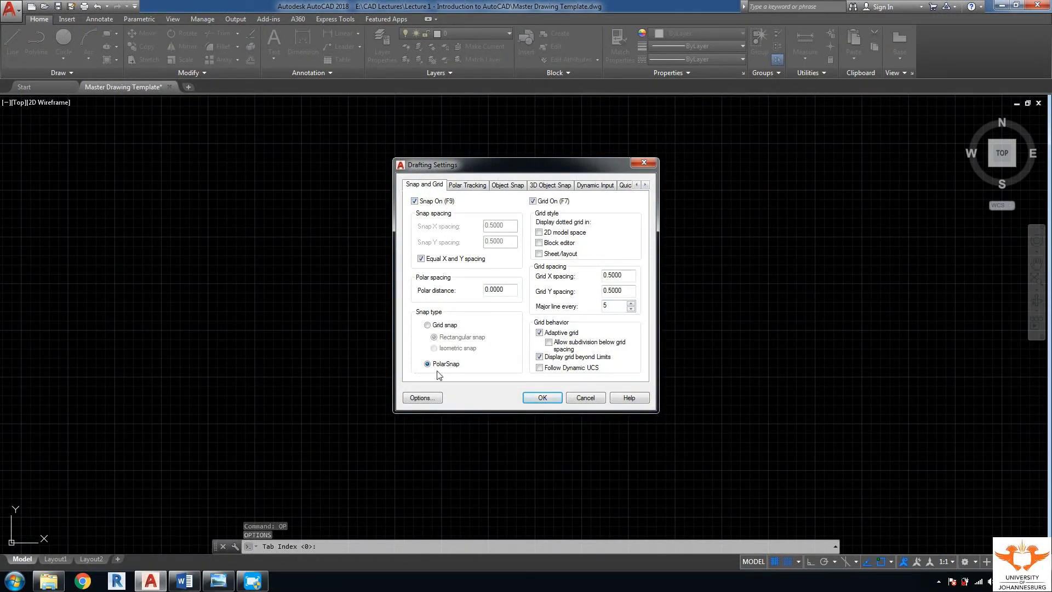
pyautogui.click(476, 188)
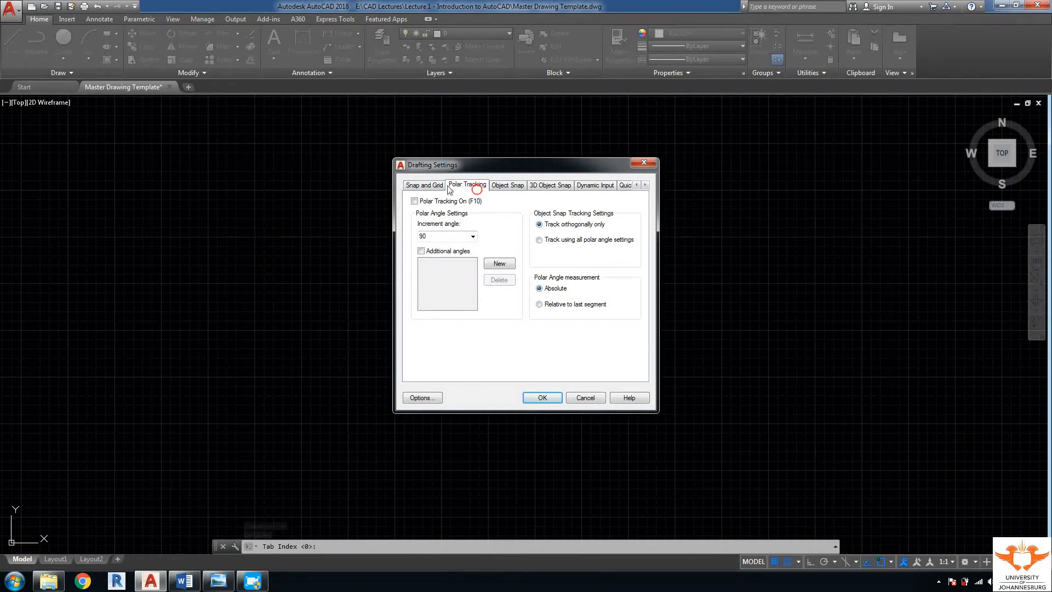
pyautogui.click(508, 186)
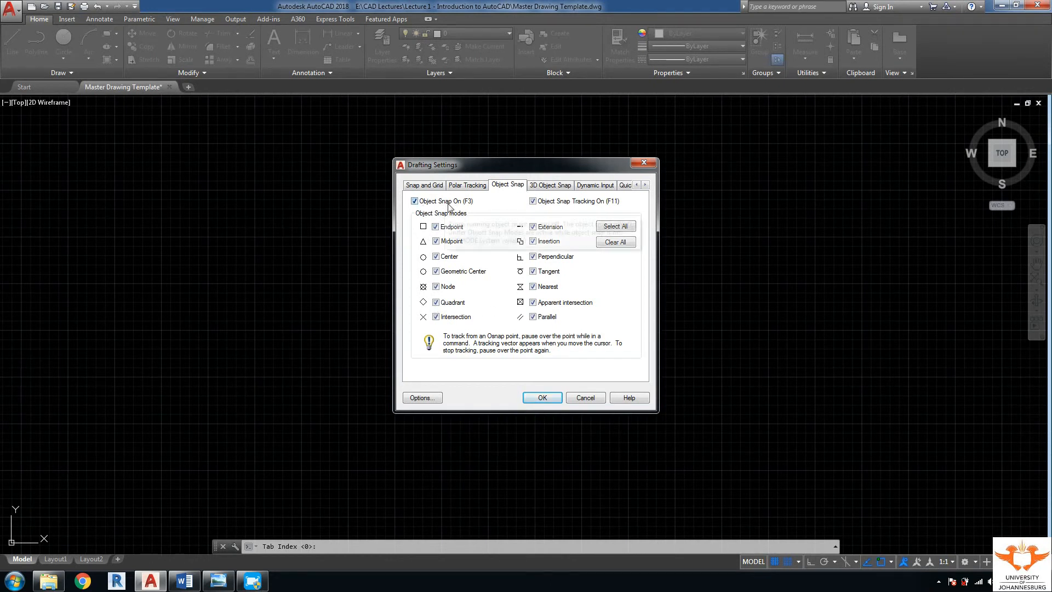
pyautogui.click(610, 229)
# Step: Review the 3D Object Snap and Dynamic Input pages, then close Drafting Settings with OK
pyautogui.click(551, 185)
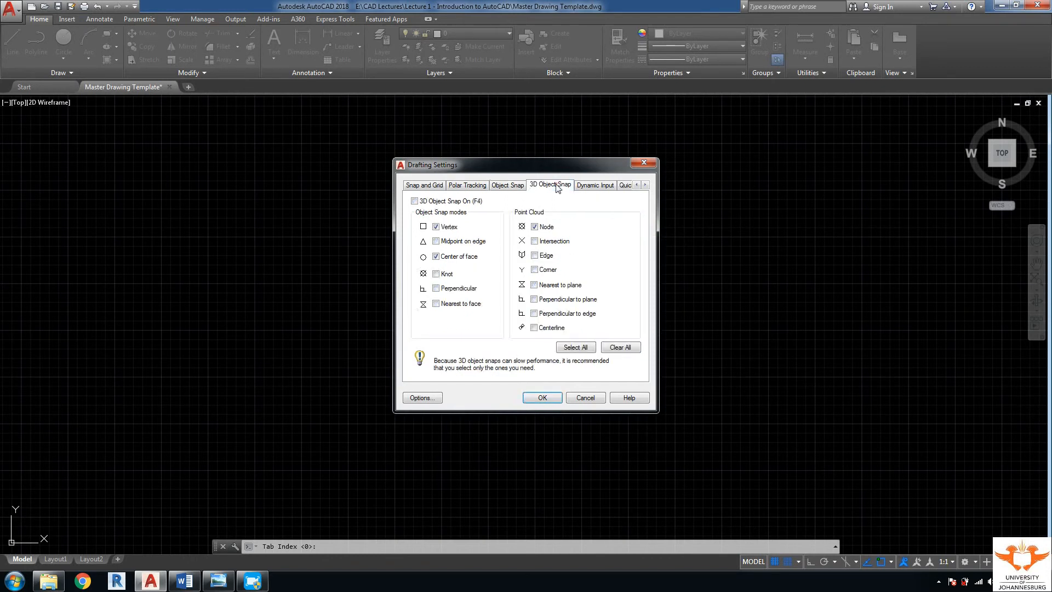
pyautogui.click(594, 186)
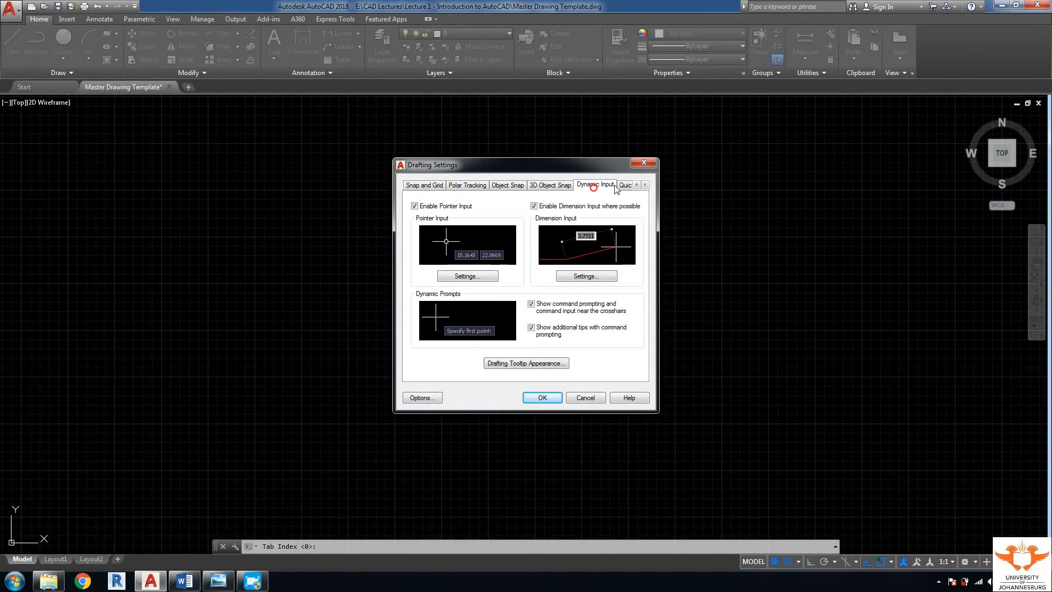
pyautogui.click(542, 398)
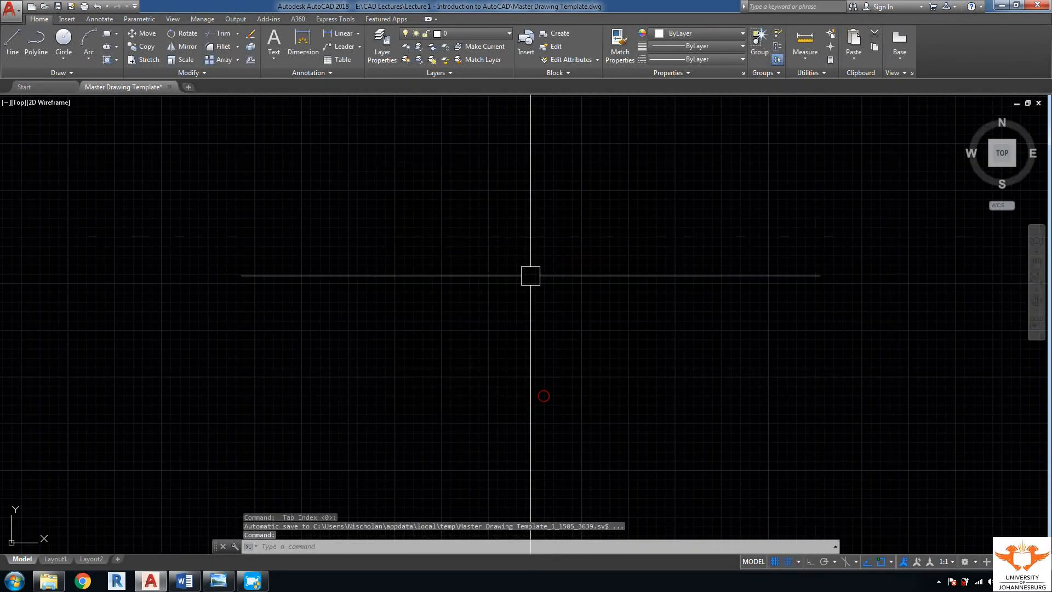